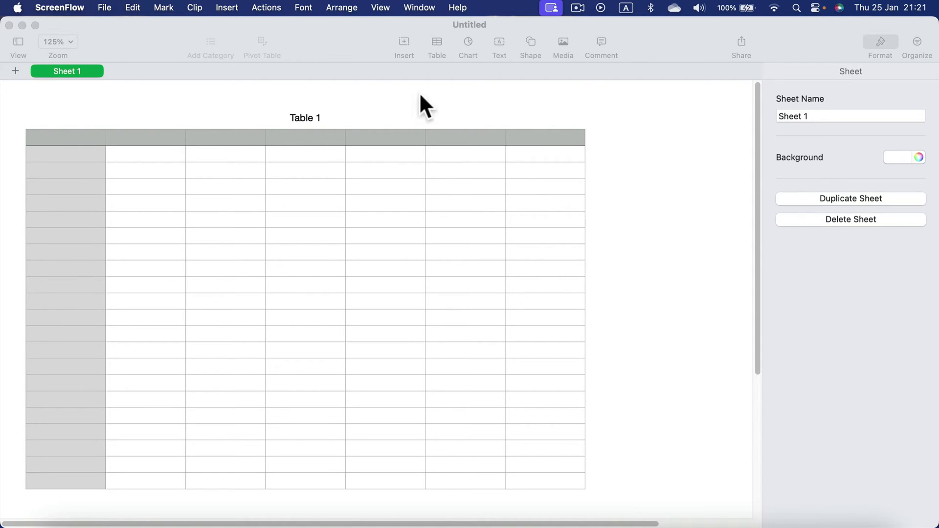
left_click(301, 113)
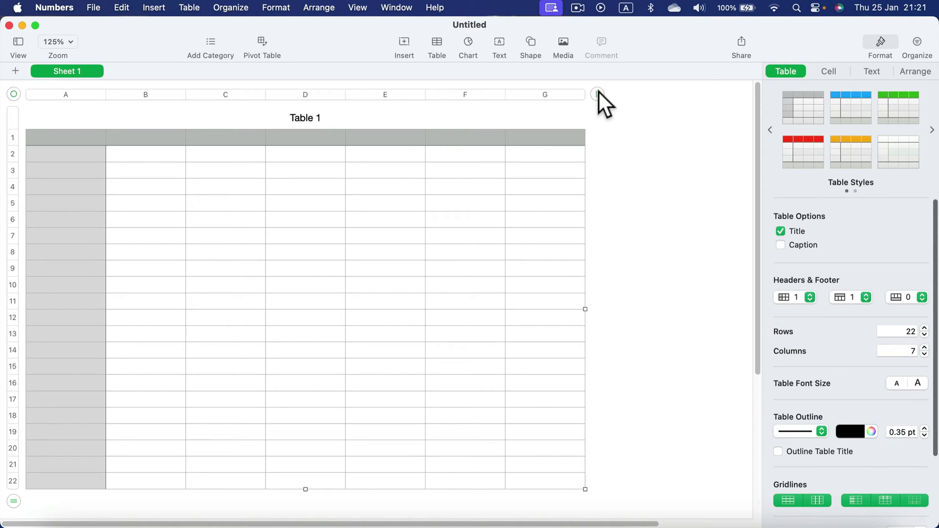
mouse_move(598, 92)
left_mouse_down()
mouse_move(146, 117)
mouse_move(461, 109)
mouse_move(636, 119)
left_mouse_up()
scroll(115, 280, "down", 1)
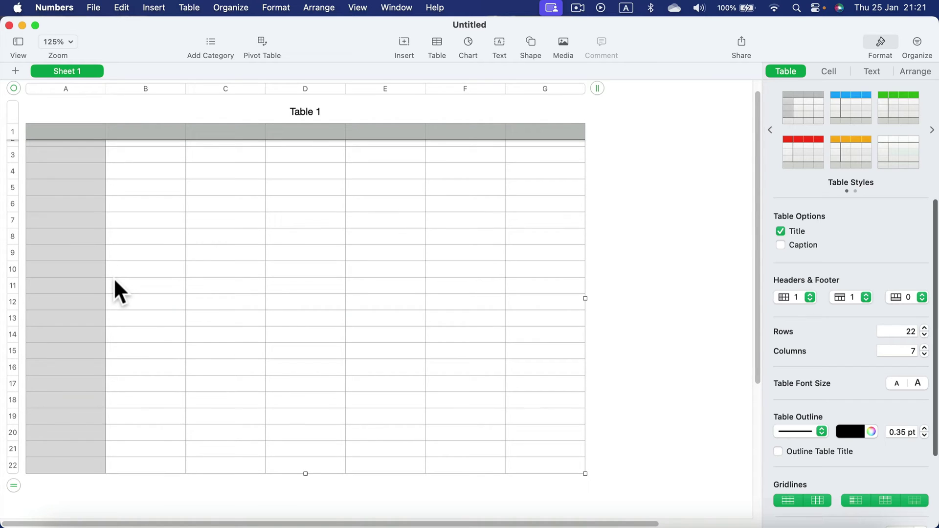
scroll(115, 280, "down", 1)
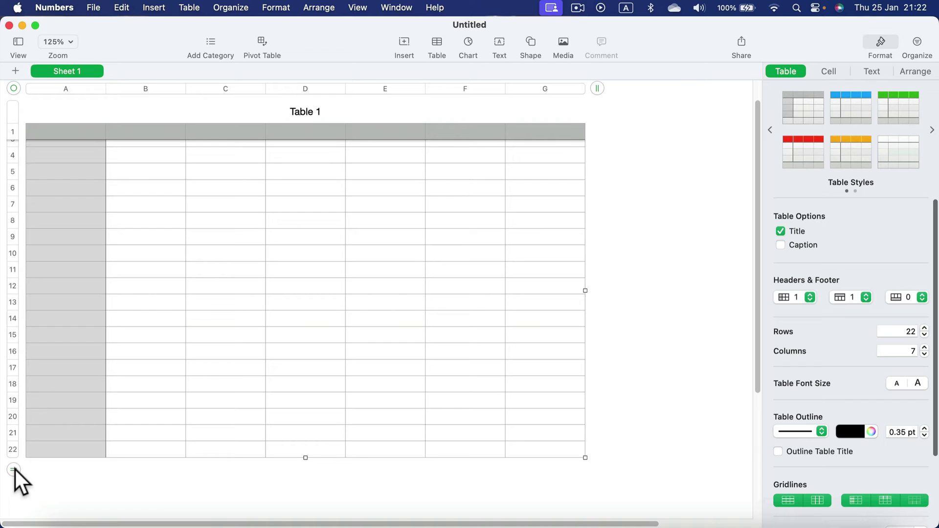
Drag Table 1's bottom row handle upward to trim the table to 20 rows
mouse_move(14, 470)
left_mouse_down()
mouse_move(22, 440)
mouse_move(25, 457)
mouse_move(43, 224)
mouse_move(36, 453)
left_mouse_up()
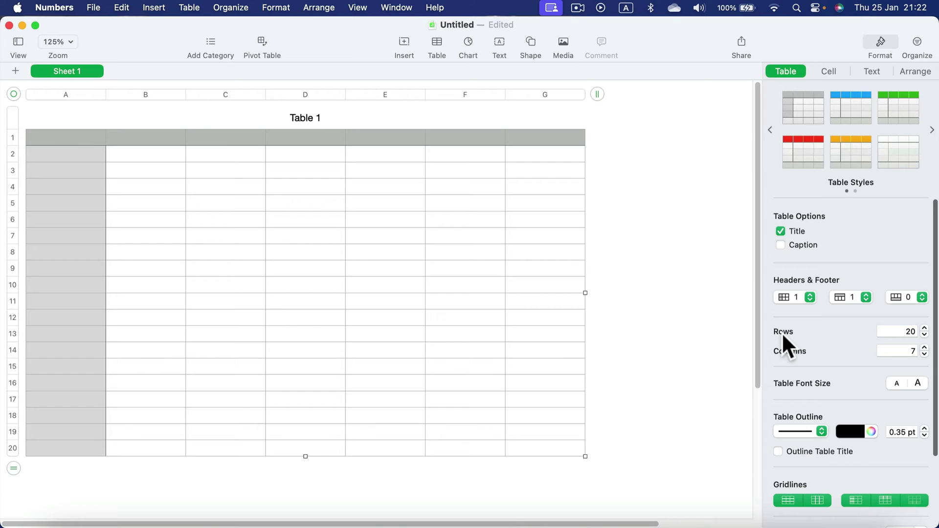
In the Table format sidebar, set Rows to 200 and Columns to 200
left_click(925, 328)
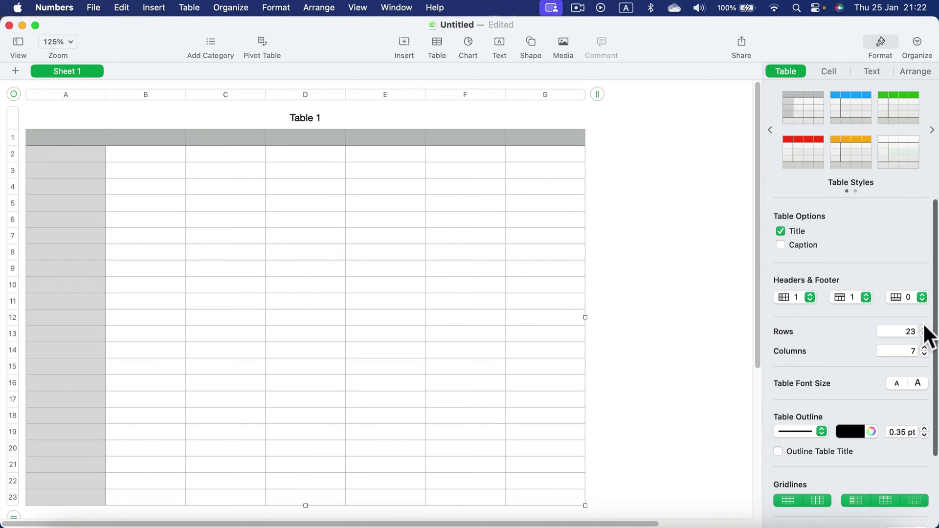
left_click(925, 334)
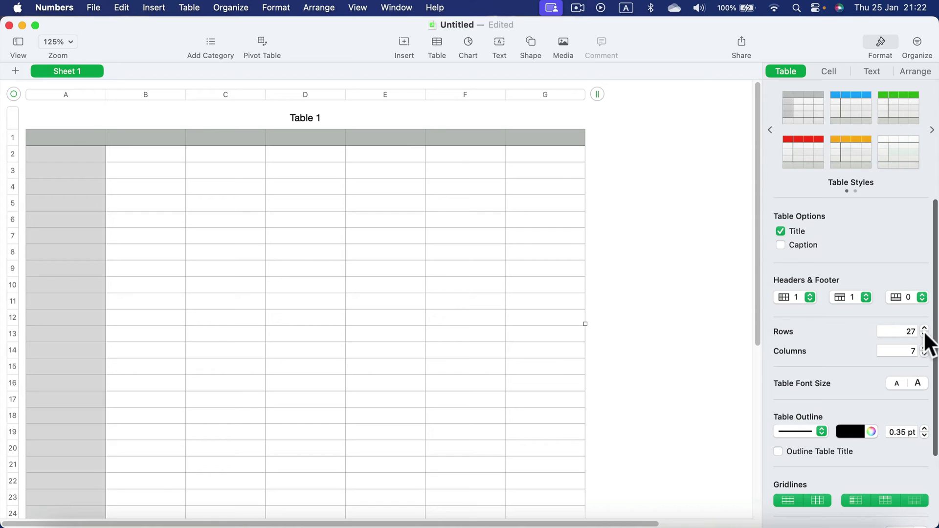
left_click(925, 338)
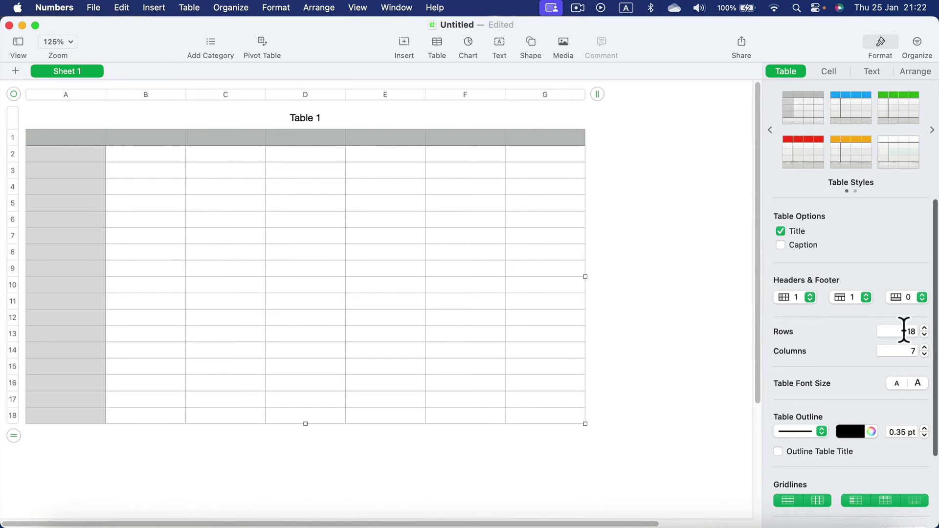
left_click(910, 332)
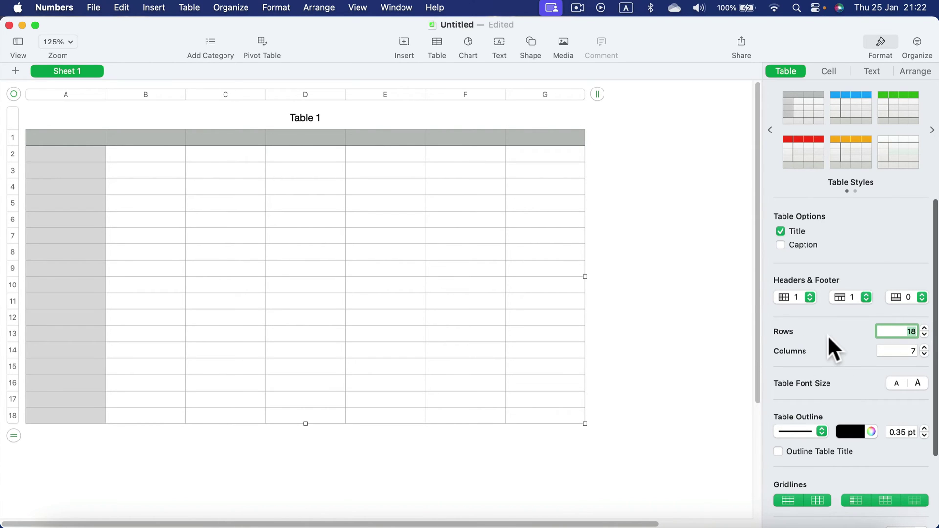
type("200")
key("Return")
scroll(263, 353, "down", 2)
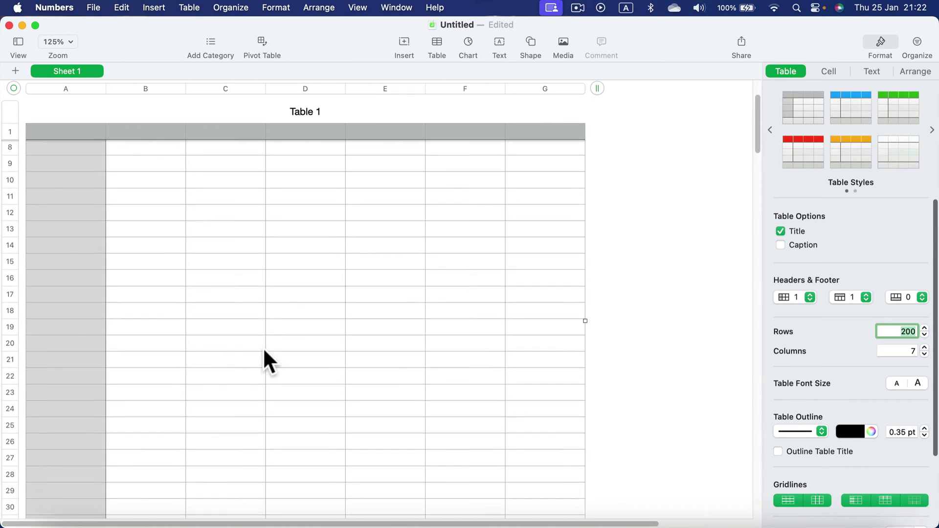
scroll(140, 377, "down", 4)
scroll(142, 385, "down", 8)
scroll(147, 393, "down", 6)
scroll(148, 384, "down", 3)
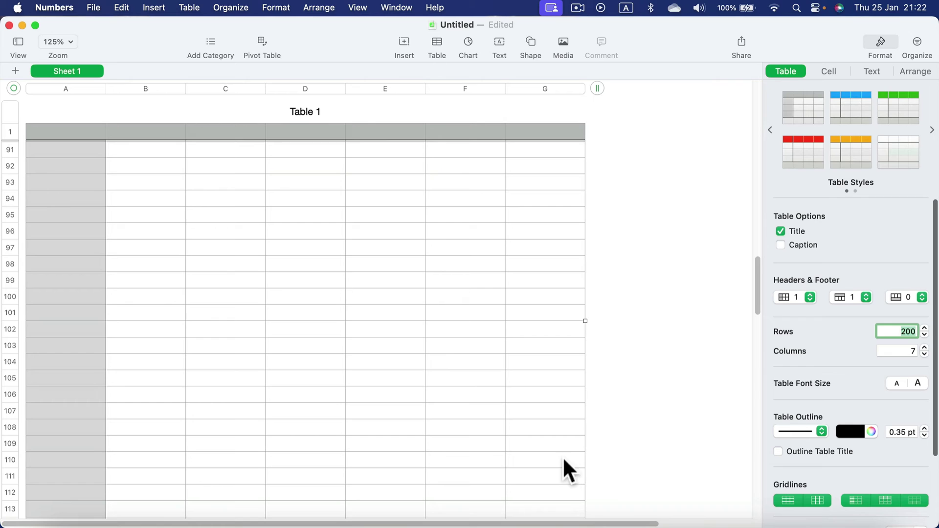
left_click(909, 351)
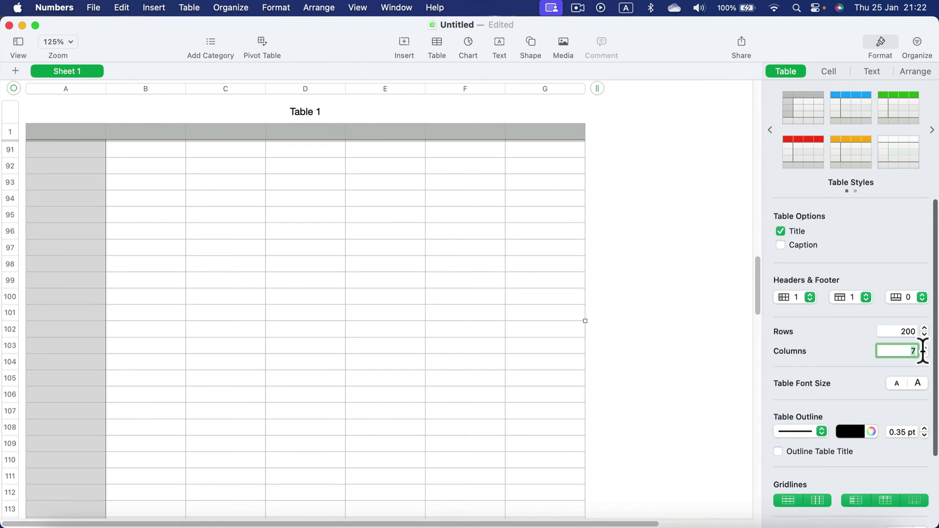
type("200")
key("Return")
scroll(546, 308, "up", 5)
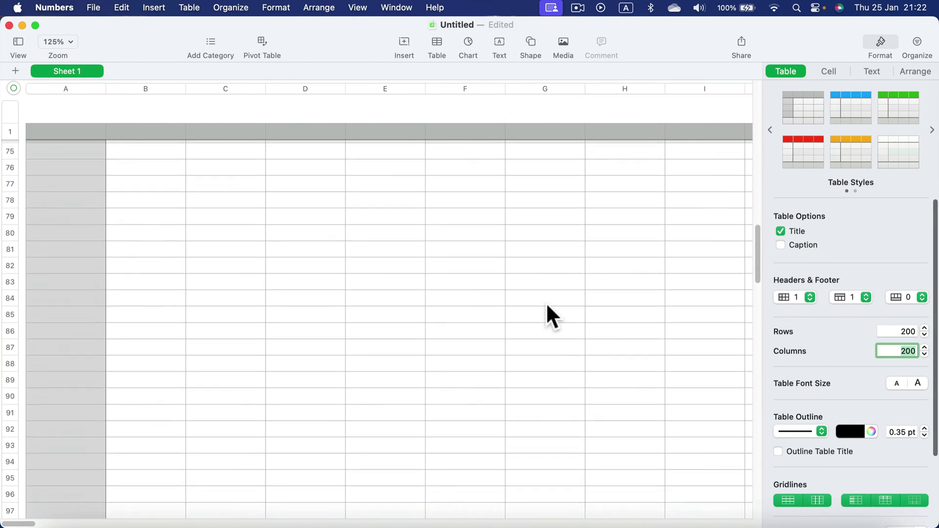
scroll(546, 308, "up", 8)
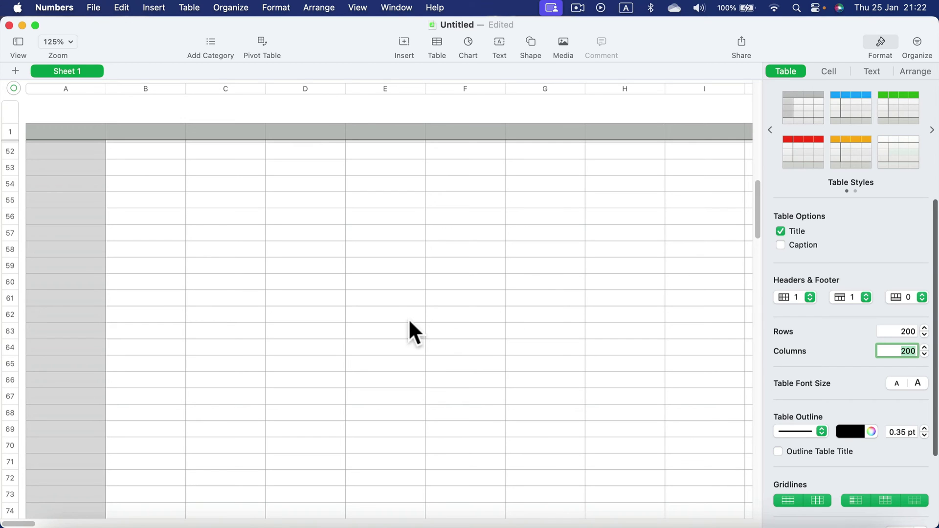
Choose 75% from the toolbar Zoom pop-up
left_click(71, 39)
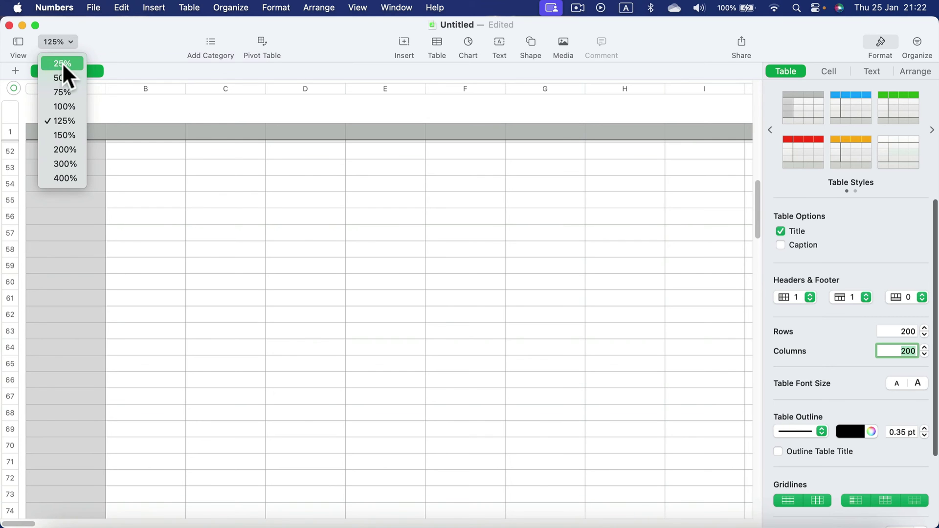
left_click(68, 92)
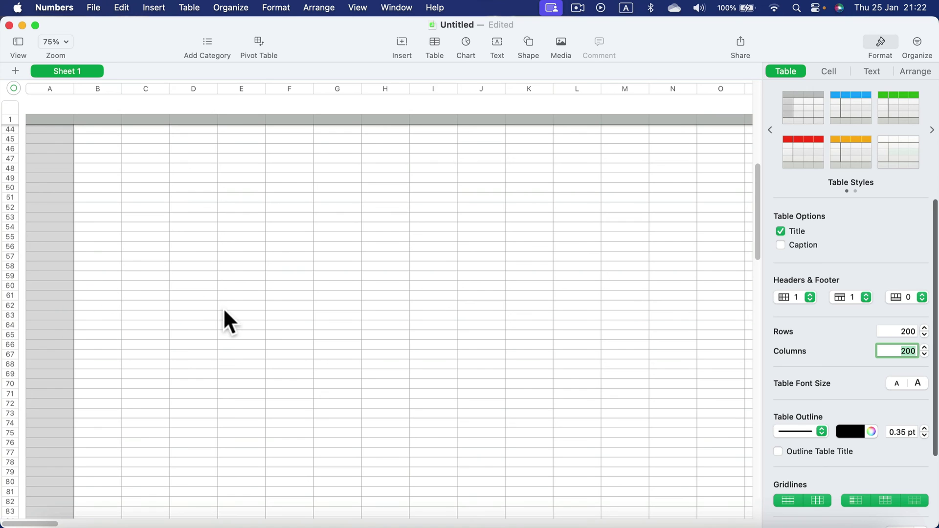
scroll(223, 310, "up", 5)
scroll(224, 309, "up", 5)
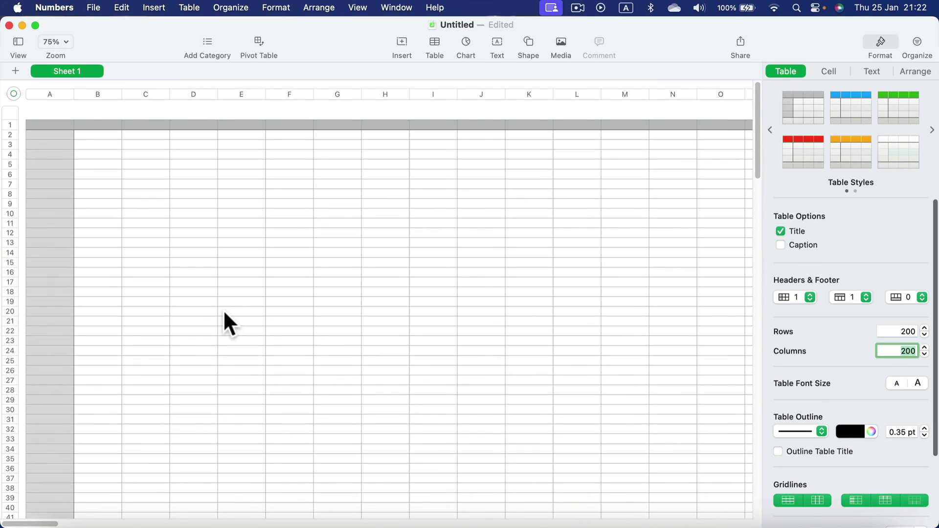